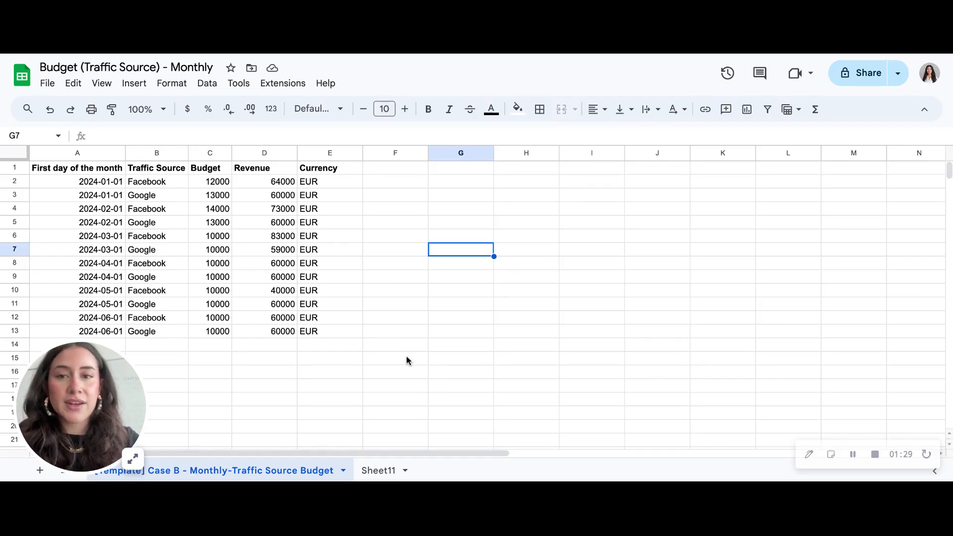
- Download the monthly traffic source budget sheet as a Comma Separated Values (.csv) file
click(51, 91)
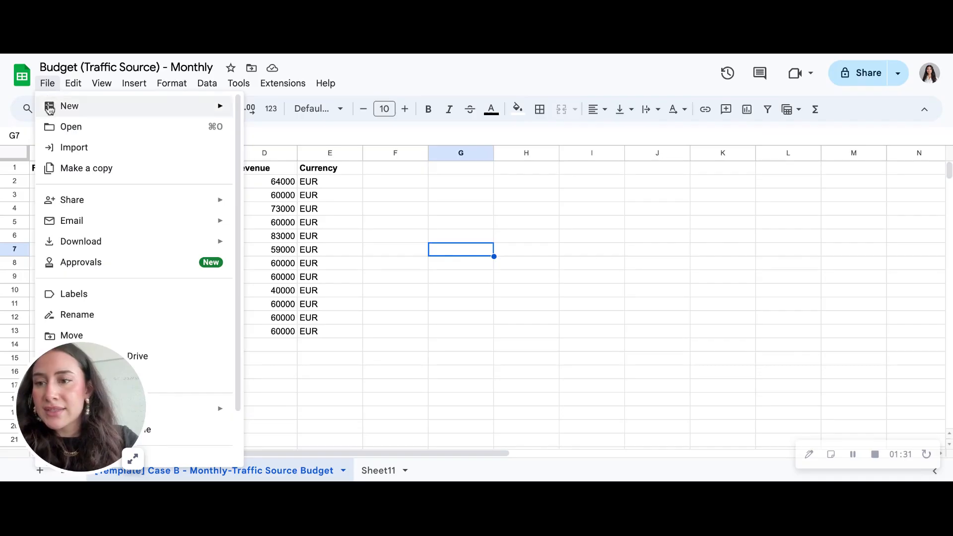
mouse_move(160, 248)
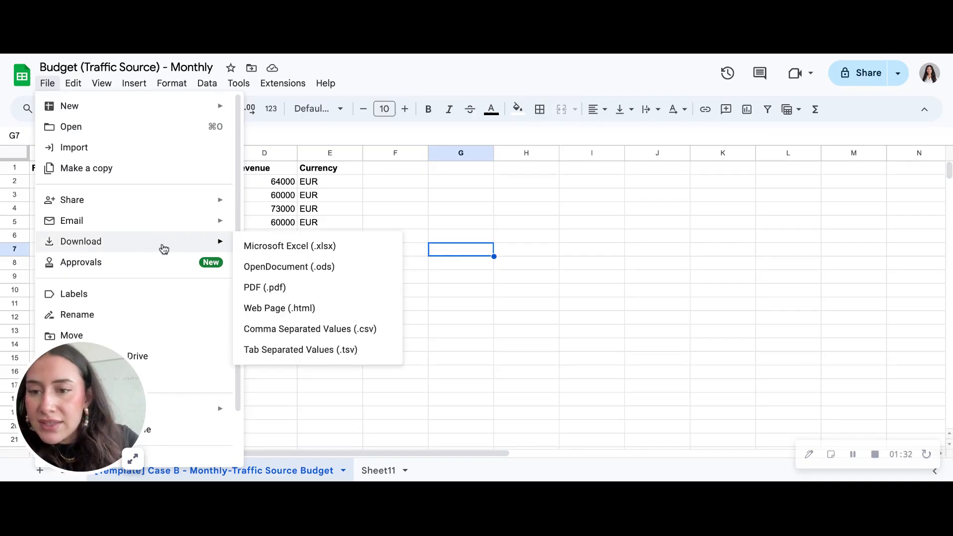
click(373, 335)
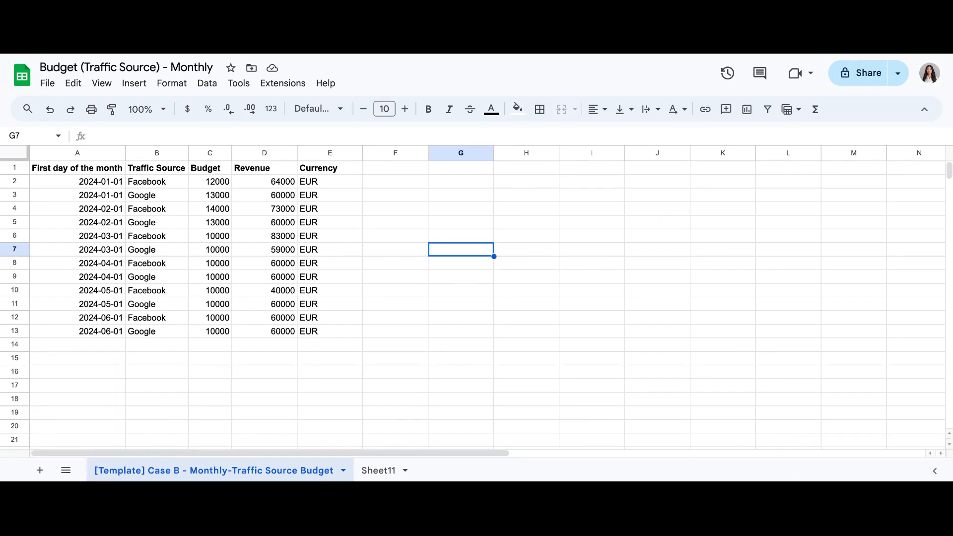
- Switch to Funnel and start connecting a new data source with the self-service File Import connector
key(ctrl+Tab)
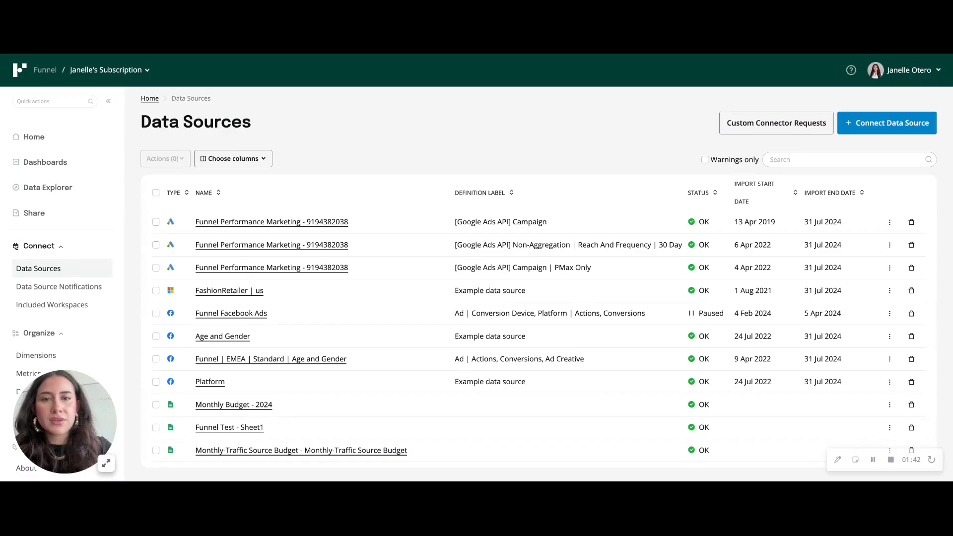
click(895, 132)
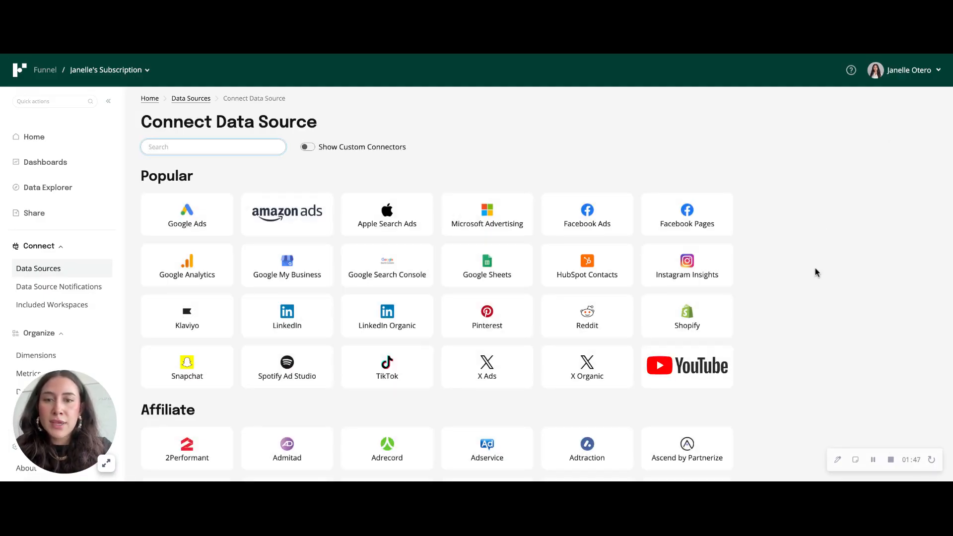
scroll(814, 270, down, 20)
scroll(814, 270, down, 15)
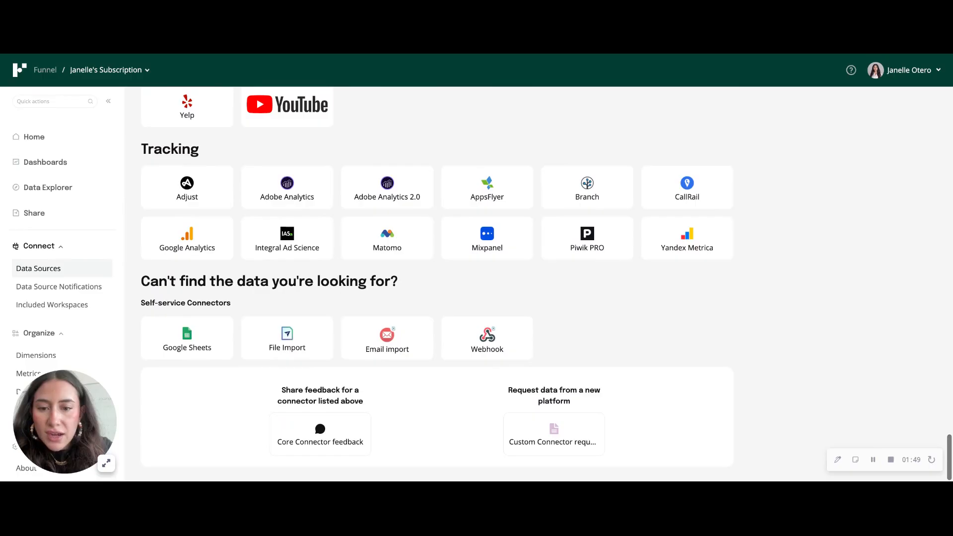
click(280, 338)
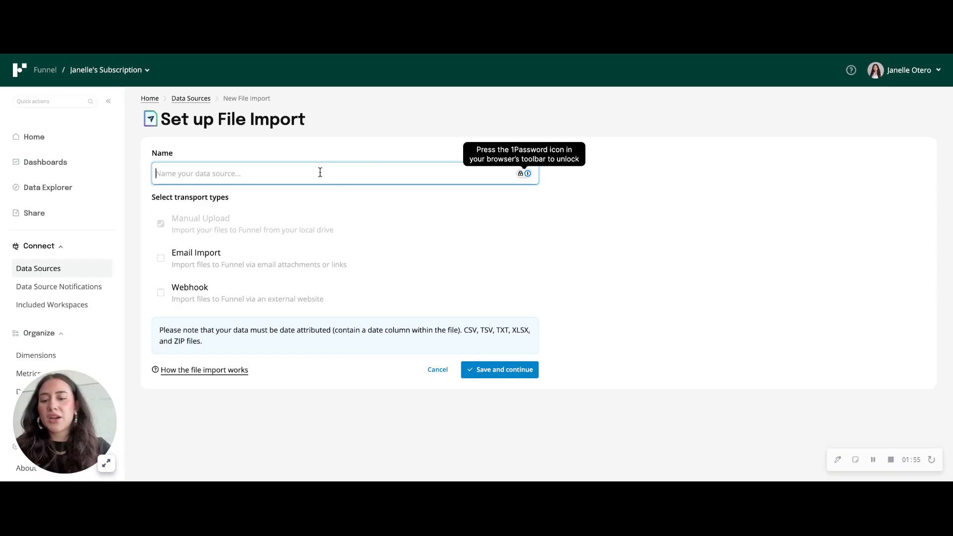
- Name the file import "Budget Data (Traffic Source) - Monthly" and save it with the Manual Upload transport type
text(Budget)
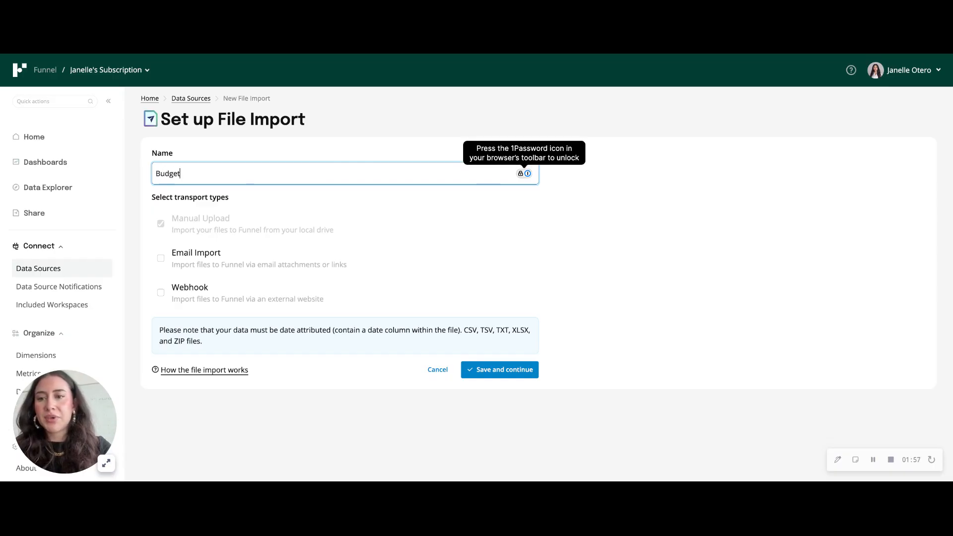
text( Data (Traffic Source) - Monthly)
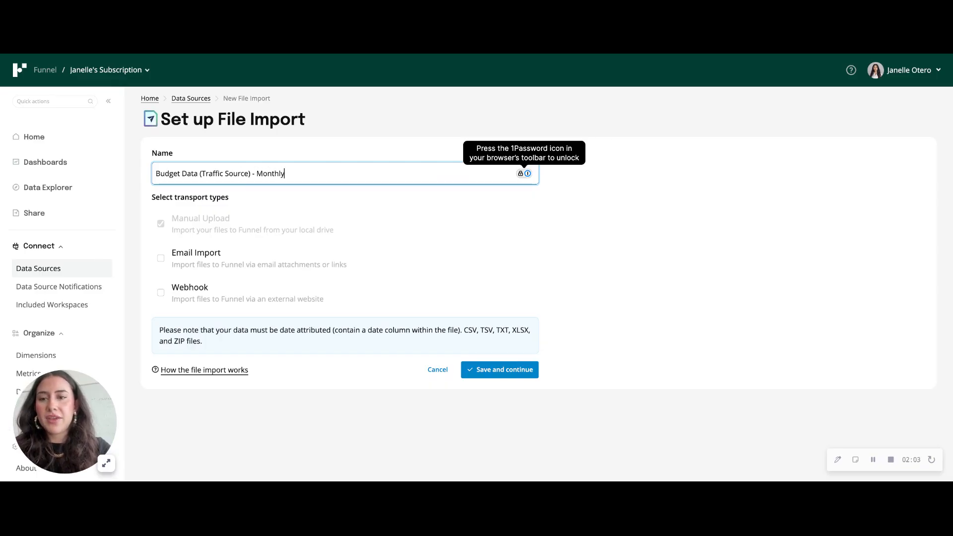
click(512, 373)
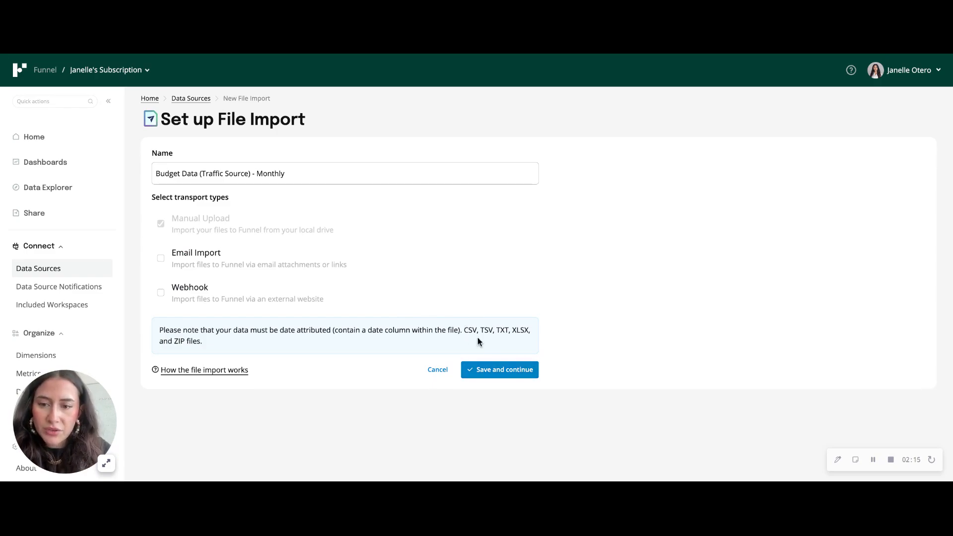
click(506, 378)
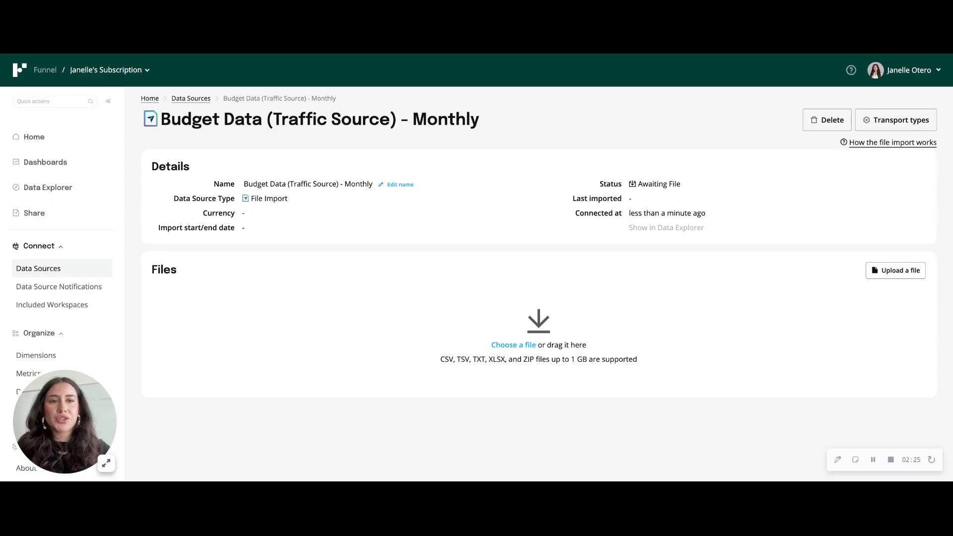
- Upload the downloaded budget CSV to the new data source and check the header and data rows in its preview
drag(0, 326, 475, 335)
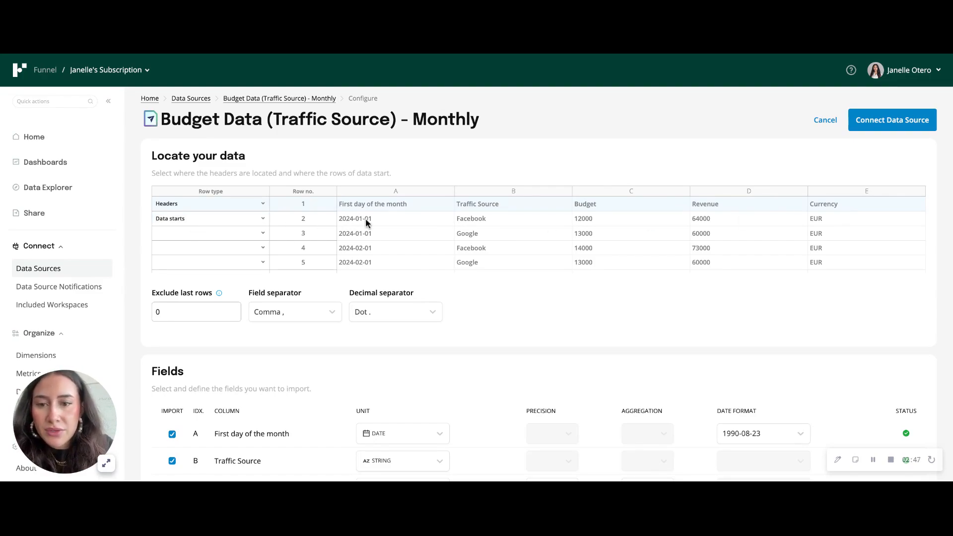
scroll(567, 240, down, 3)
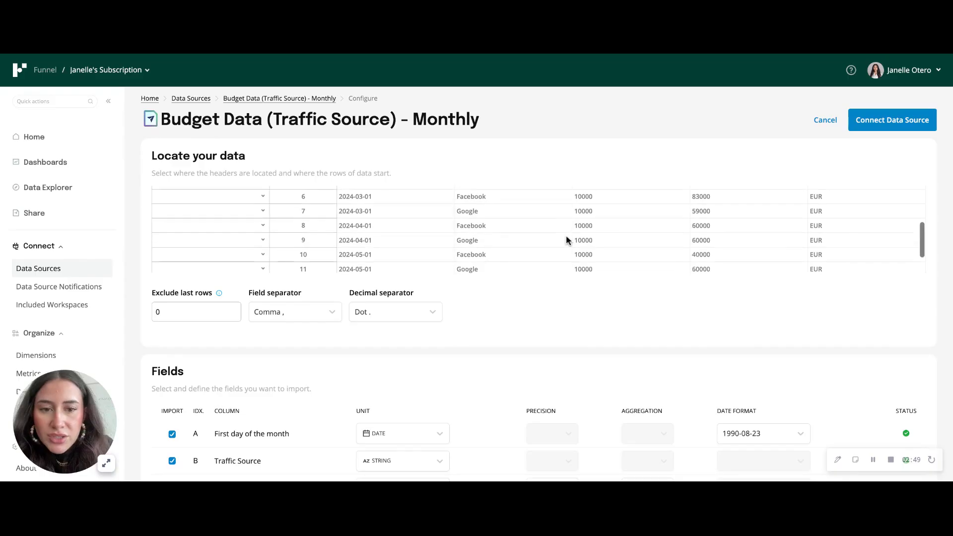
scroll(565, 240, up, 3)
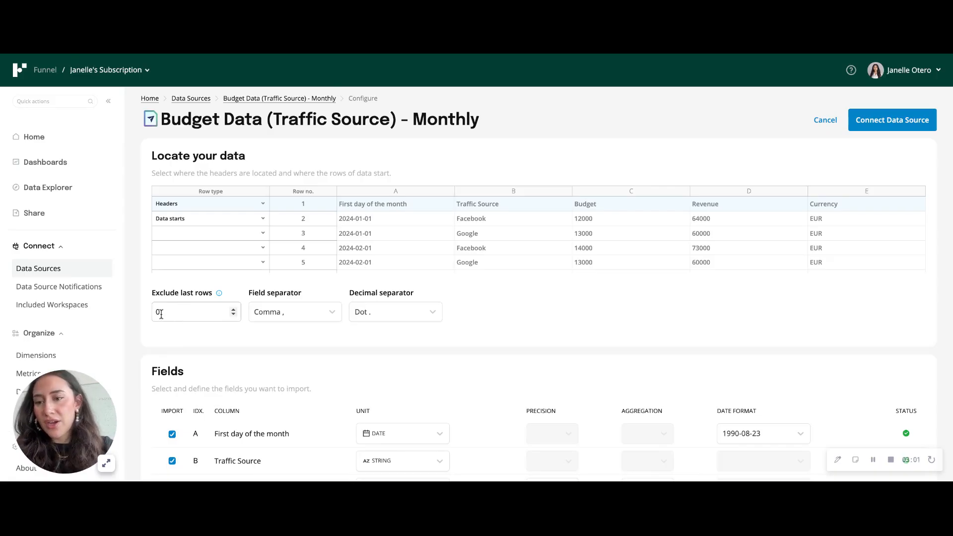
- Examine the available field separator and decimal separator options, keeping Comma and Dot
click(332, 314)
scroll(332, 315, down, 1)
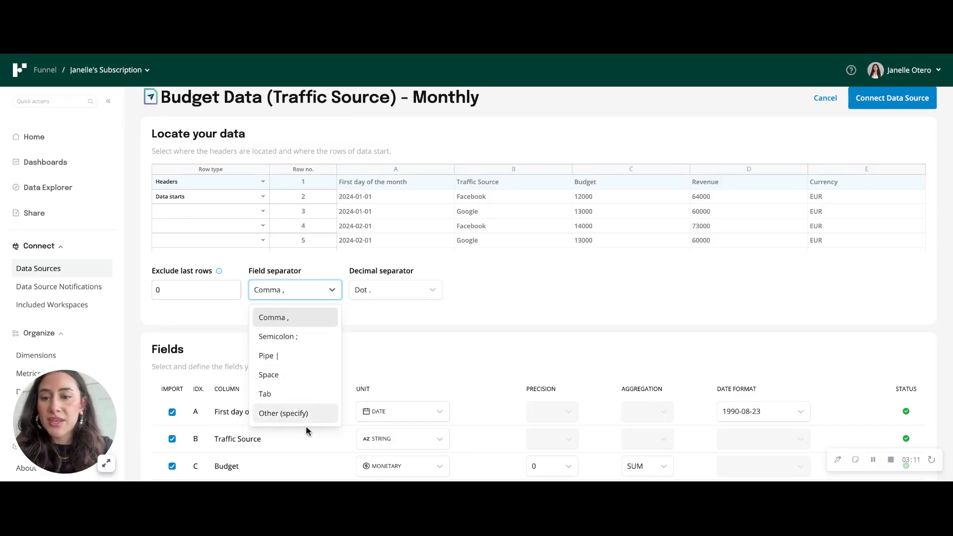
click(334, 293)
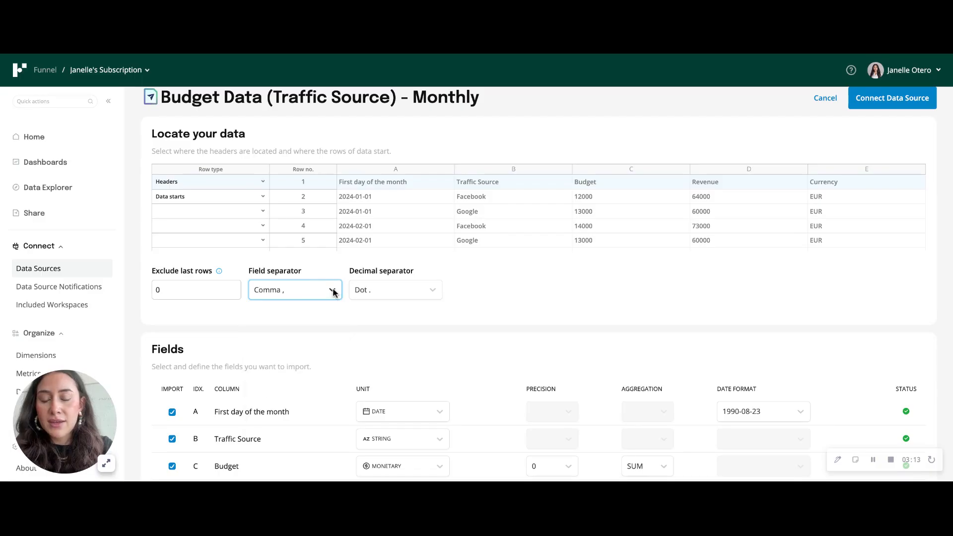
click(418, 293)
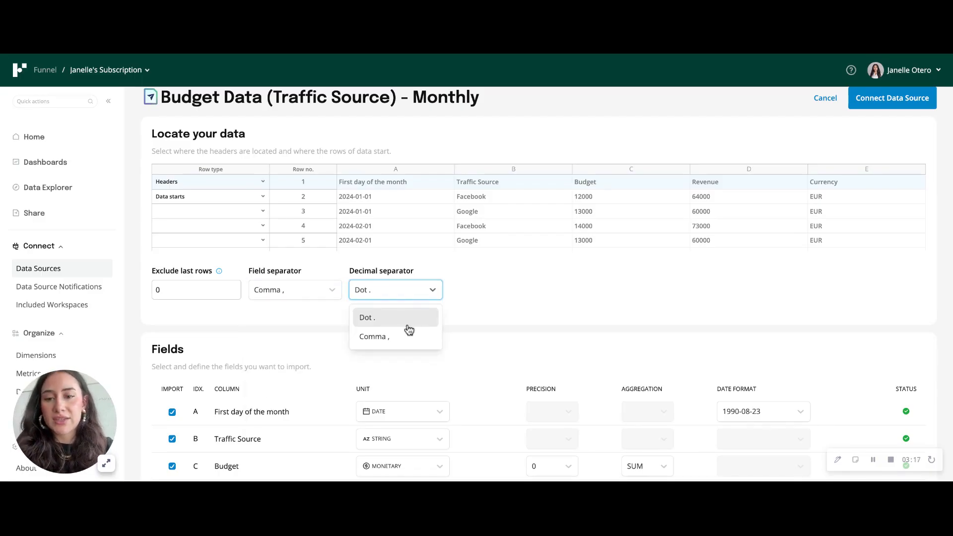
click(436, 296)
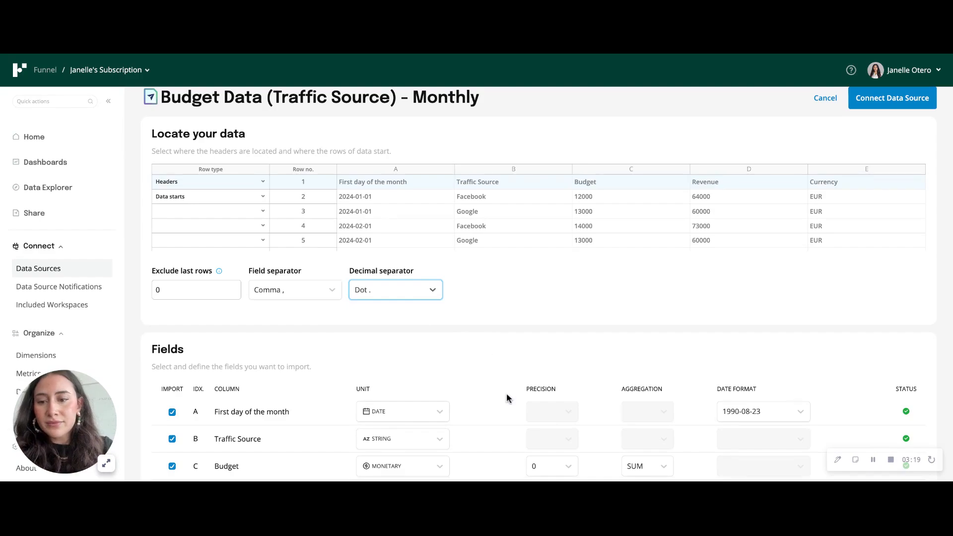
- Review each imported field's unit, precision, aggregation and date format, plus the currency field and date column settings
scroll(506, 394, down, 4)
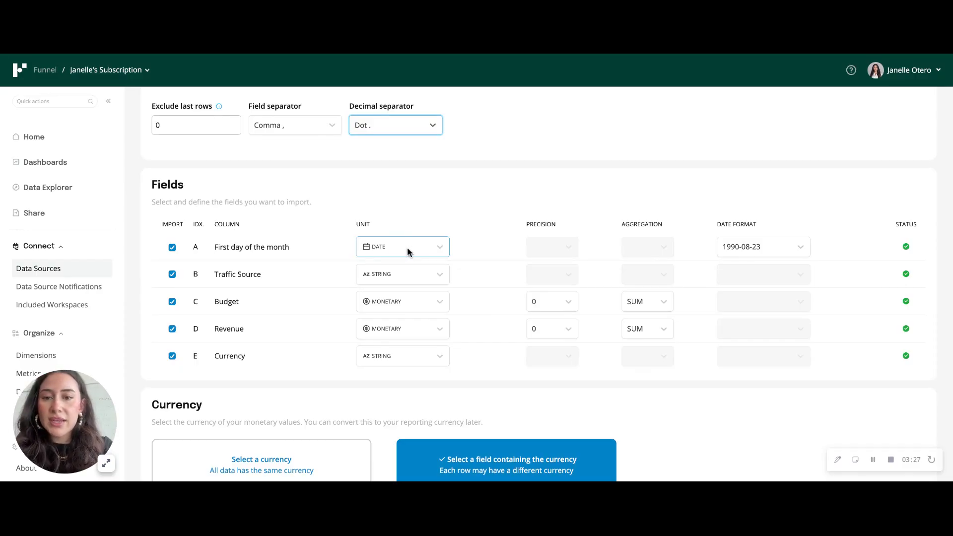
scroll(778, 258, up, 5)
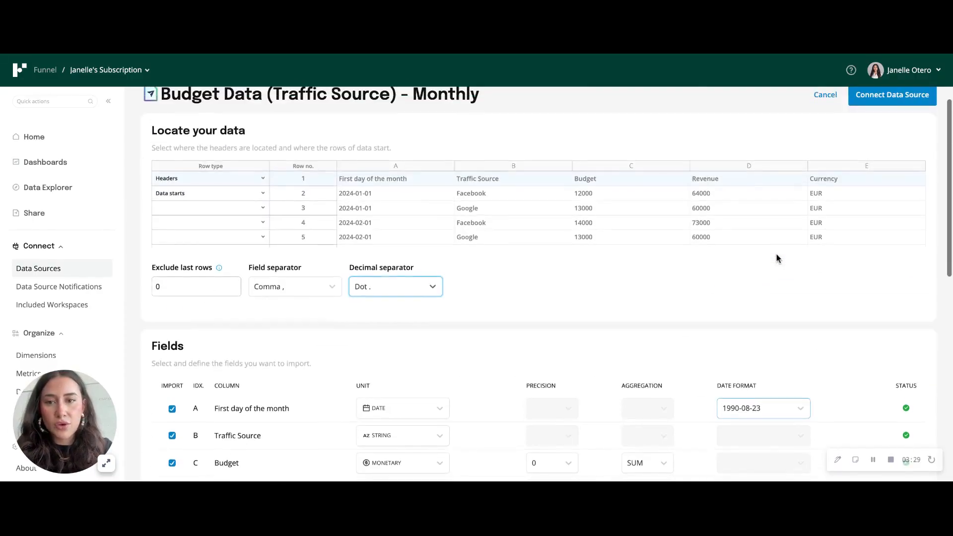
scroll(710, 362, down, 5)
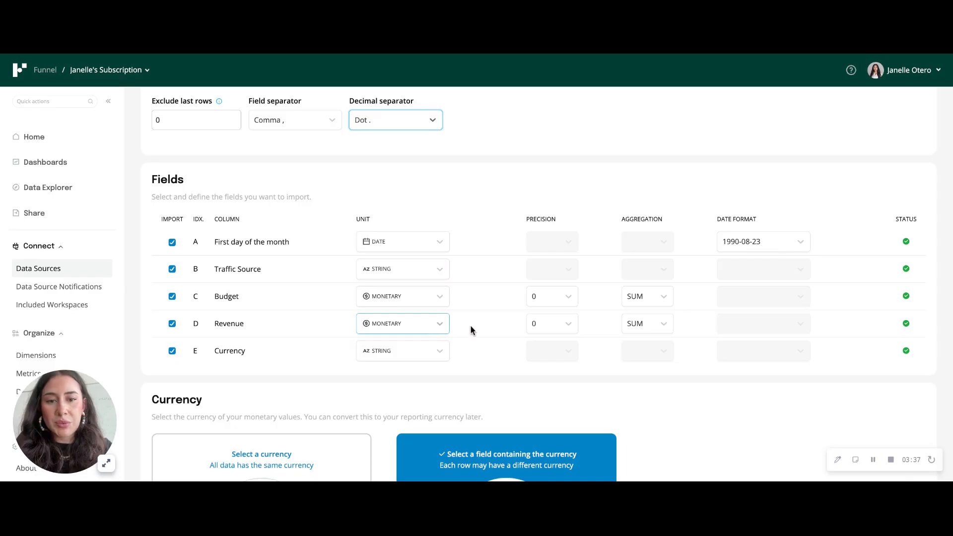
click(569, 296)
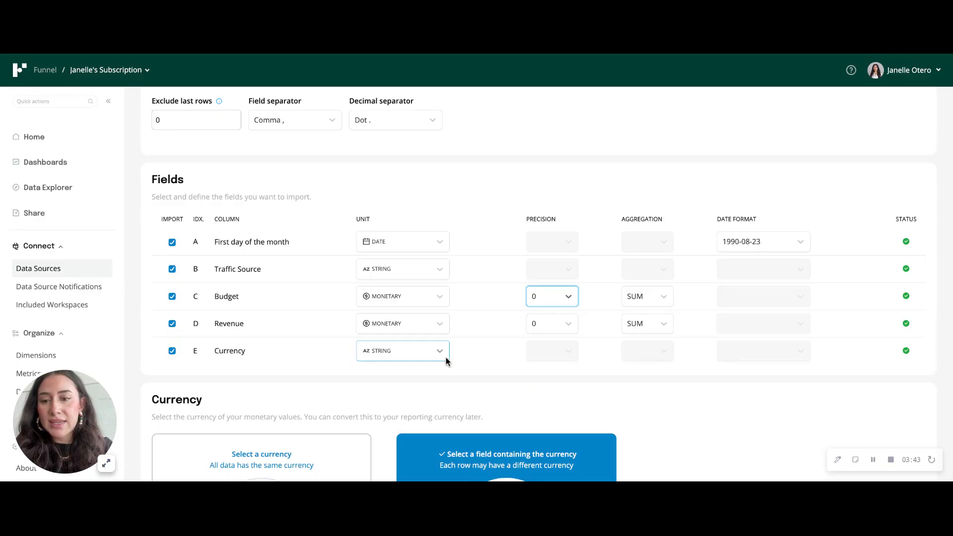
scroll(445, 357, down, 2)
scroll(446, 362, down, 5)
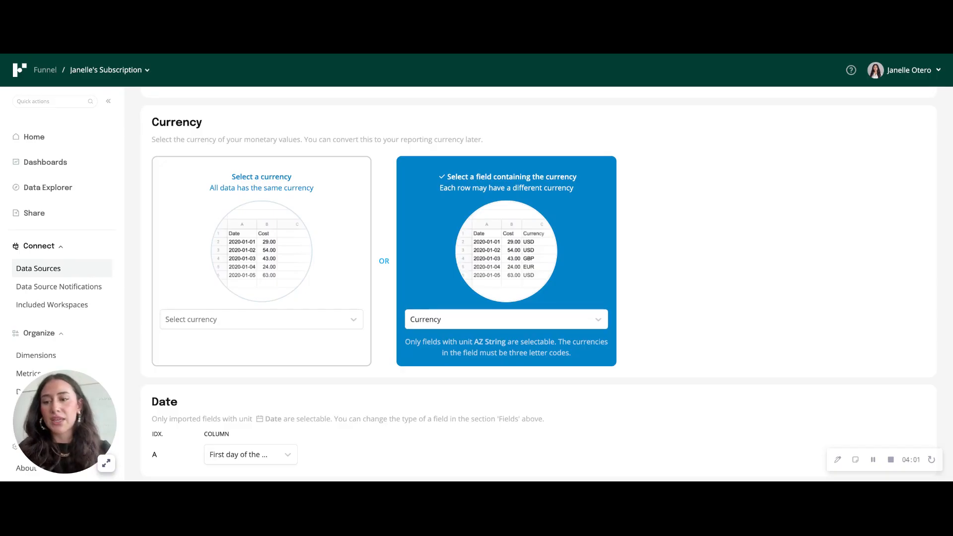
scroll(759, 280, down, 1)
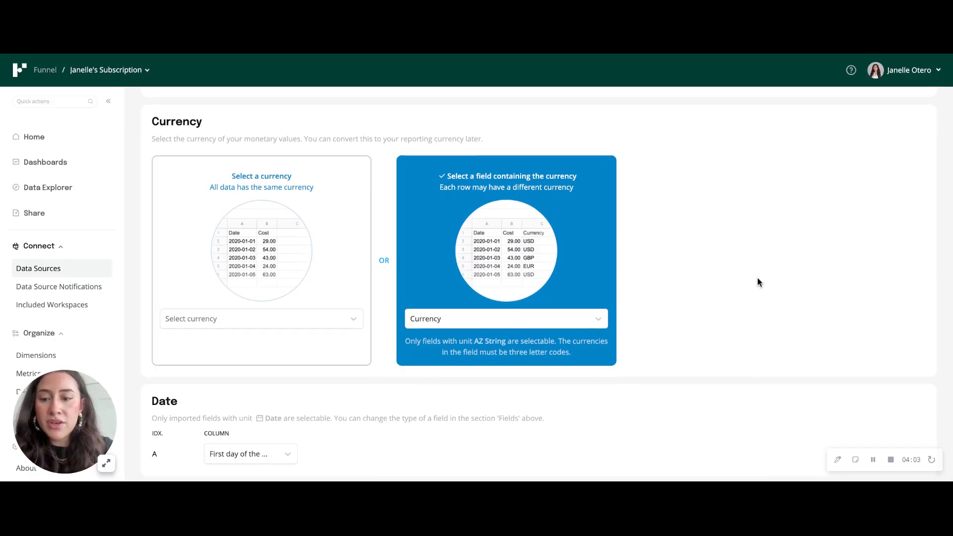
click(264, 451)
click(295, 441)
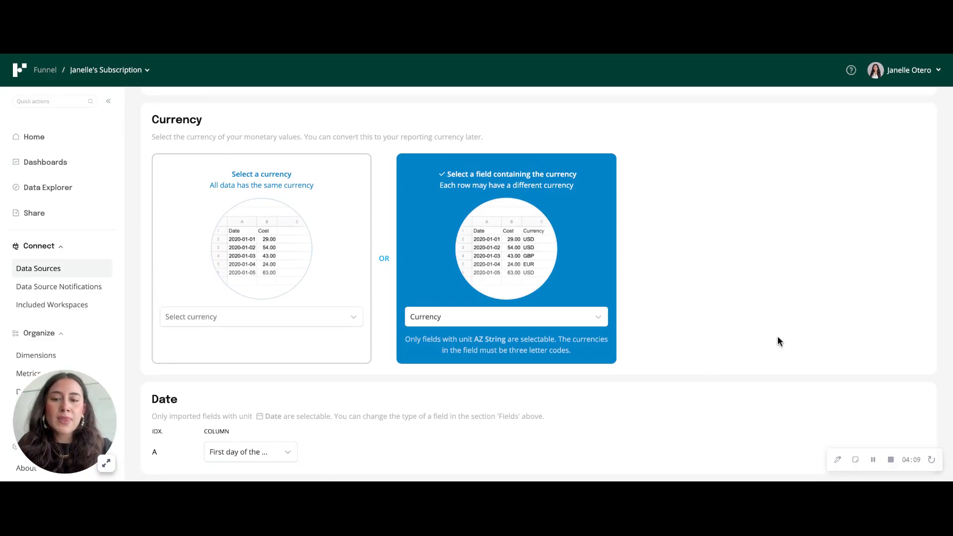
- Connect the configured file import data source so the uploaded budget file is imported
scroll(777, 335, up, 15)
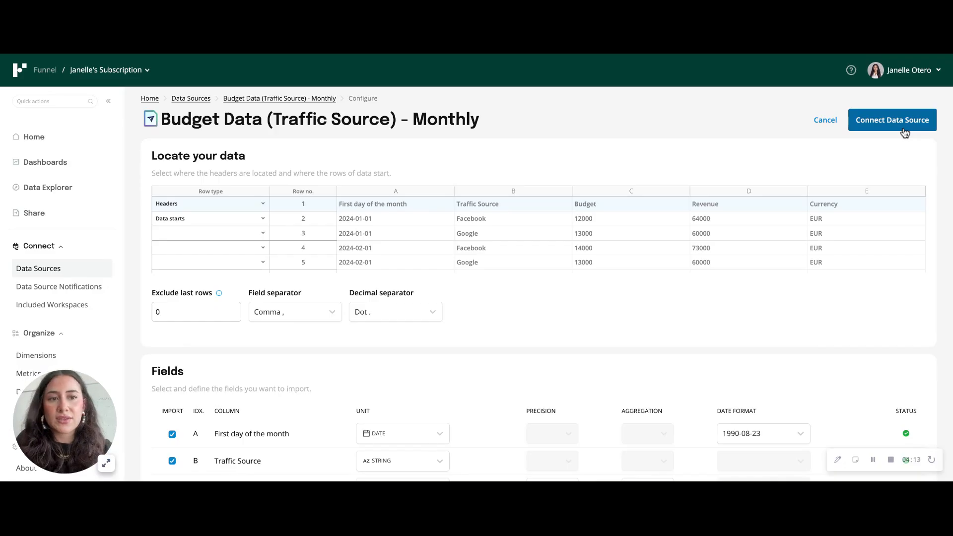
click(891, 120)
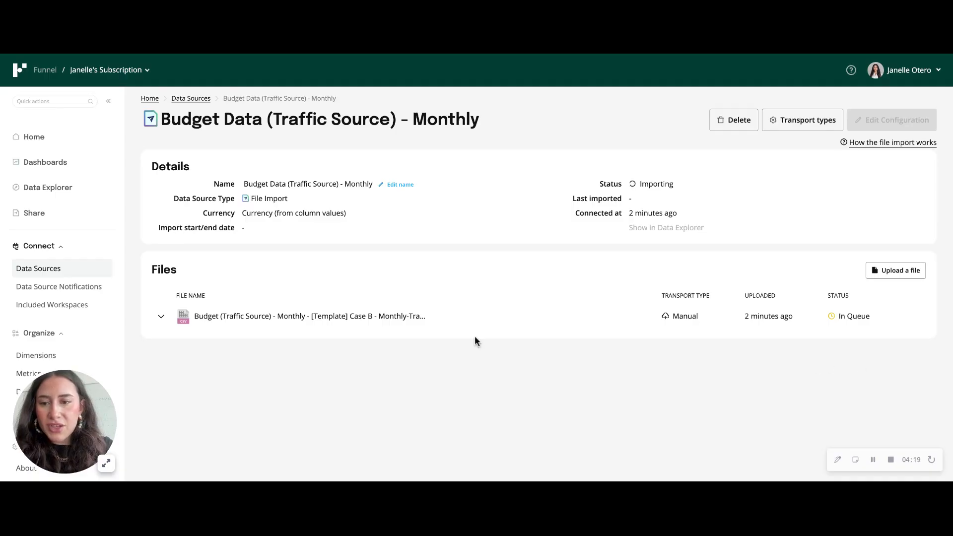
click(409, 326)
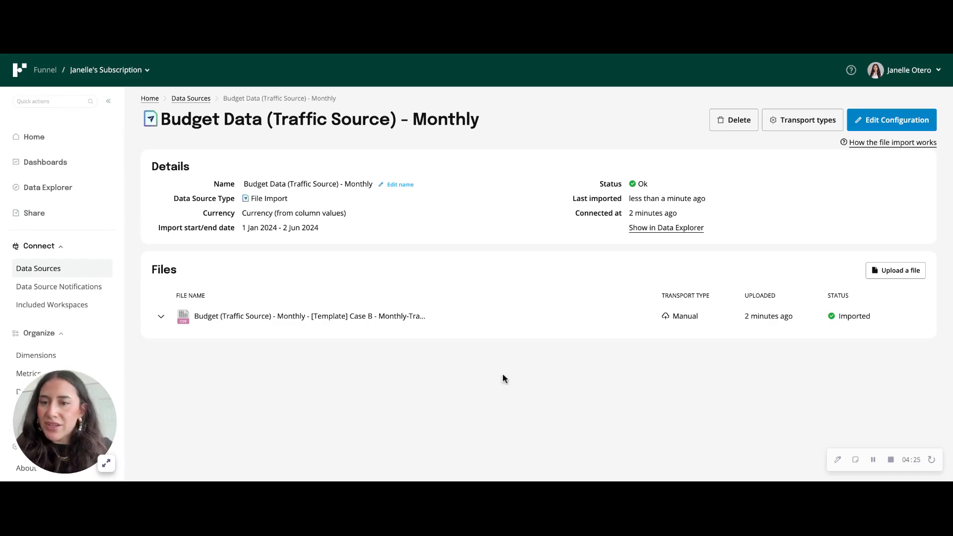
- Inspect the imported file's details, and check the Budget Data (Traffic Source) - Monthly entry among the data sources
click(162, 317)
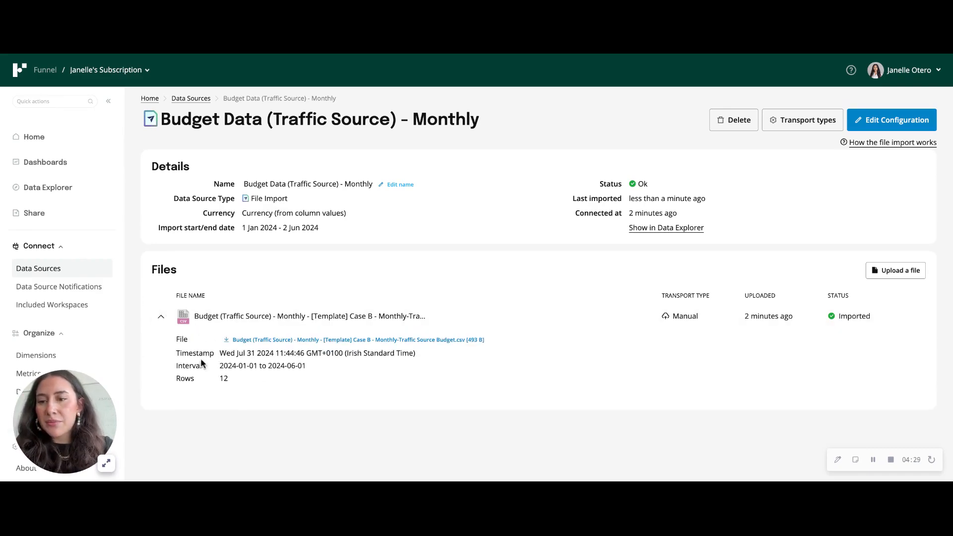
click(161, 318)
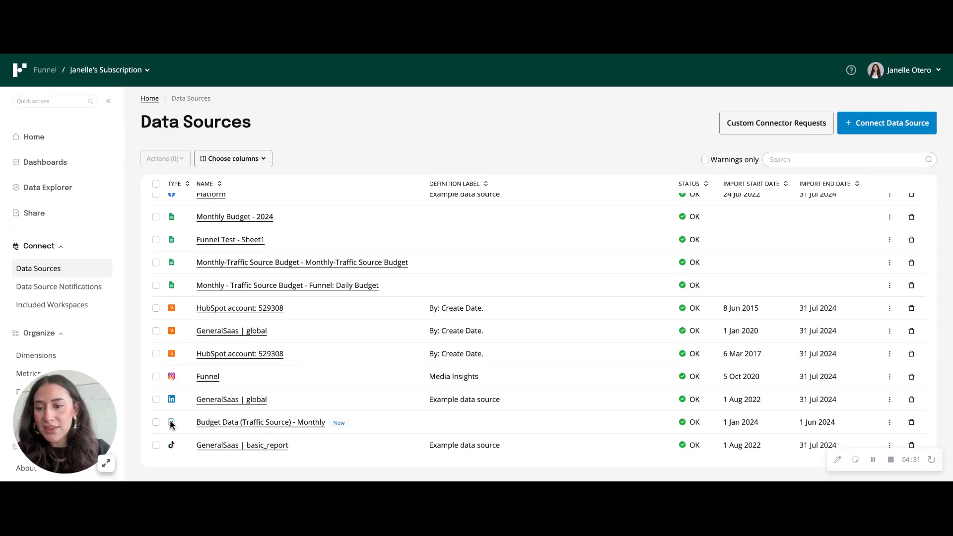
click(308, 423)
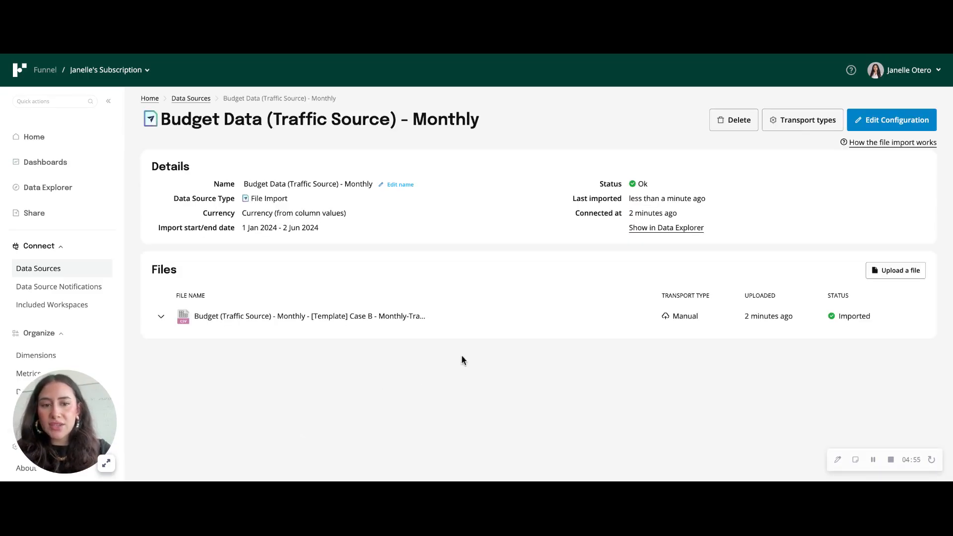
click(32, 271)
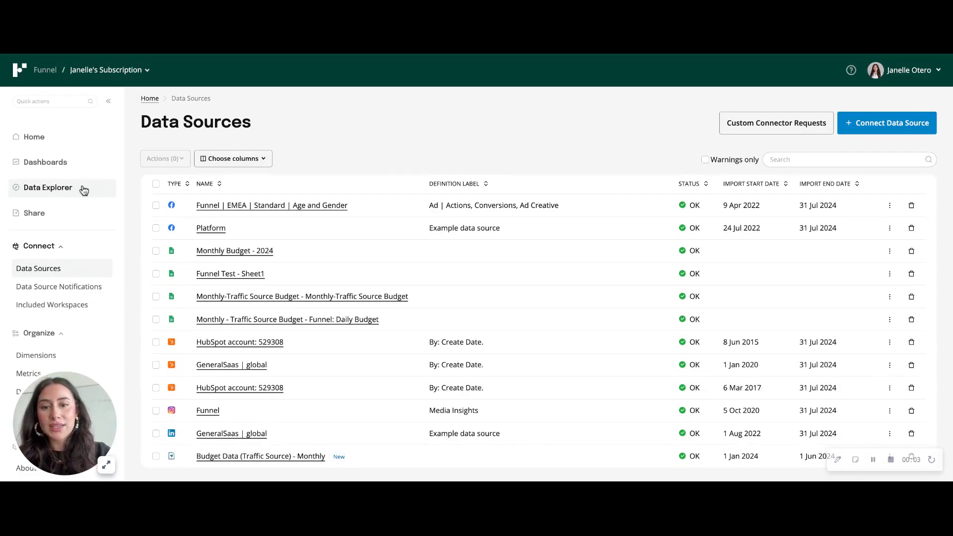
- In Data Explorer, add Budget, Currency, First day of the month, Revenue and Traffic Source from the Budget Data (Traffic Source) - Monthly file import
click(84, 189)
click(197, 179)
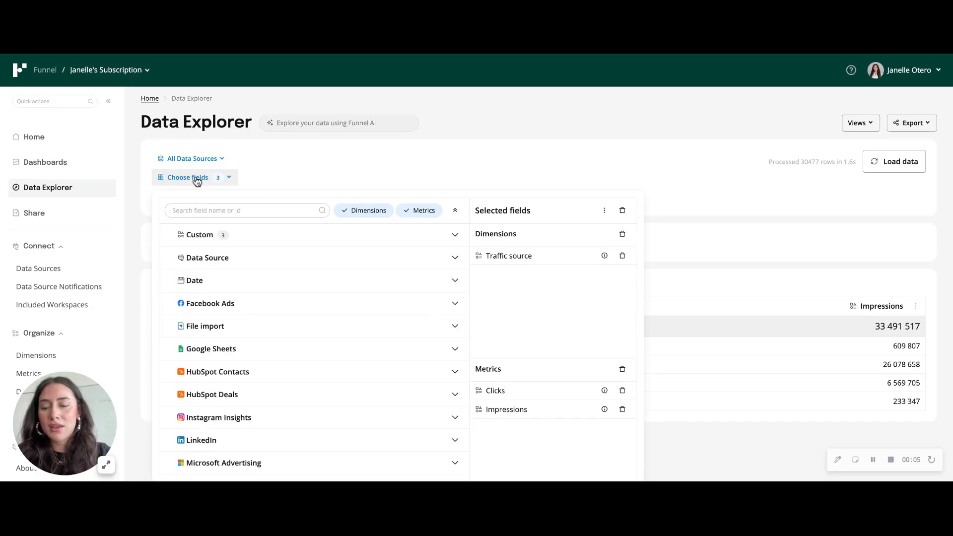
click(208, 333)
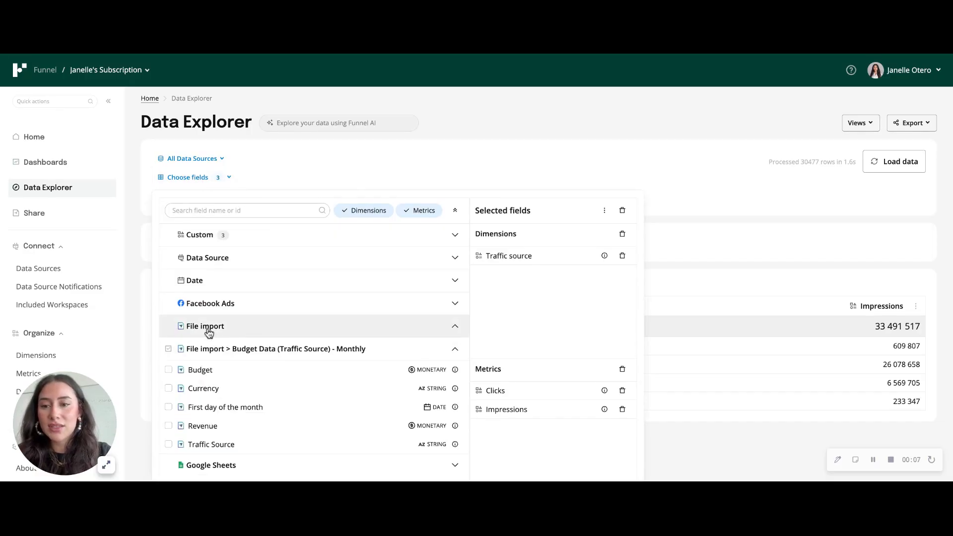
scroll(255, 342, down, 1)
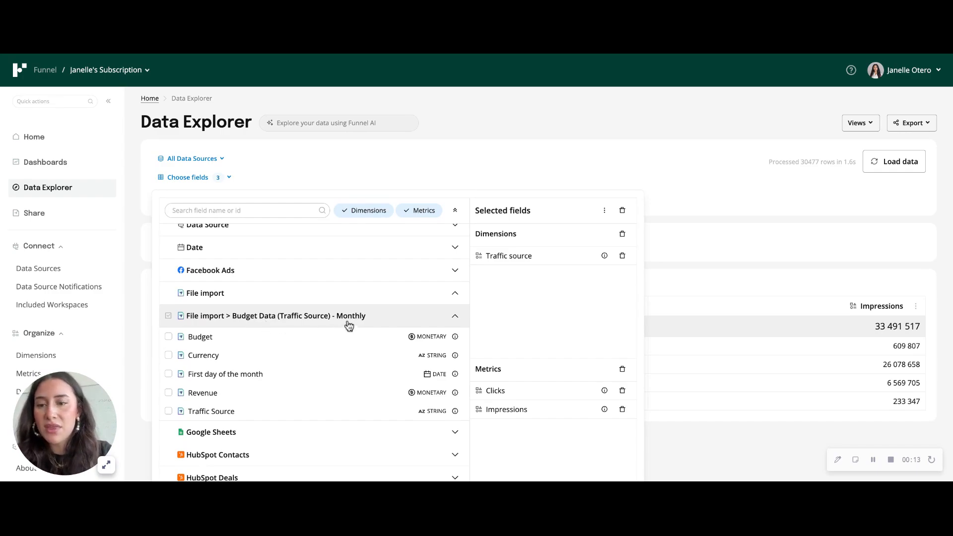
click(169, 337)
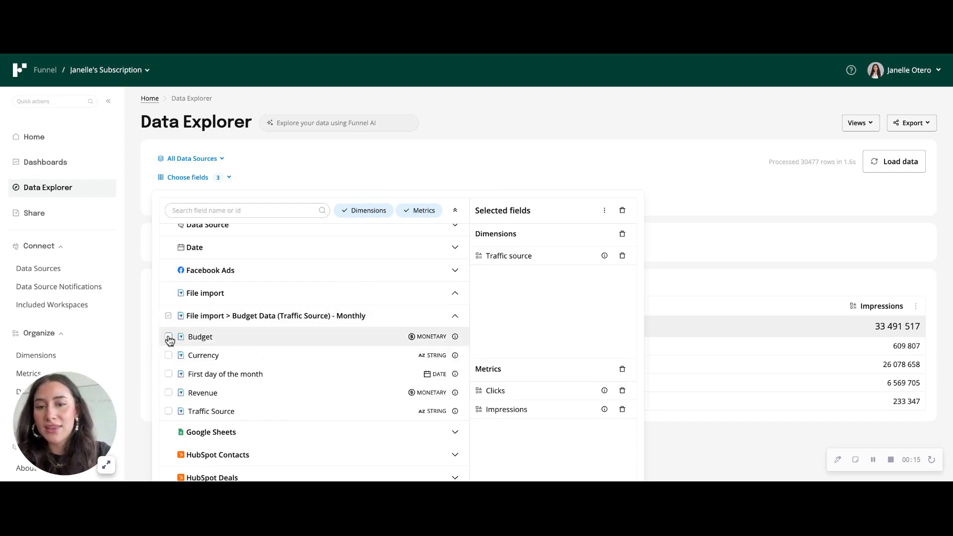
click(168, 355)
click(168, 373)
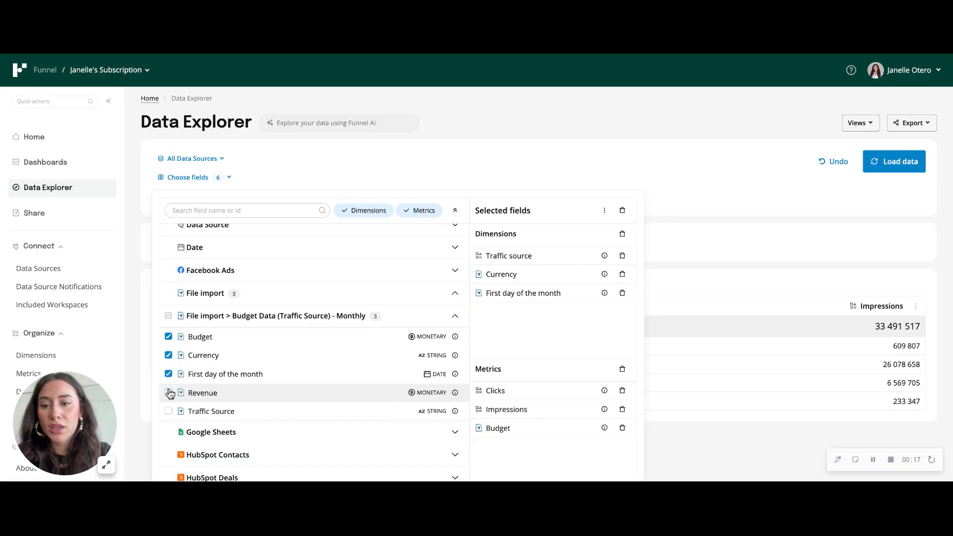
click(169, 392)
click(168, 411)
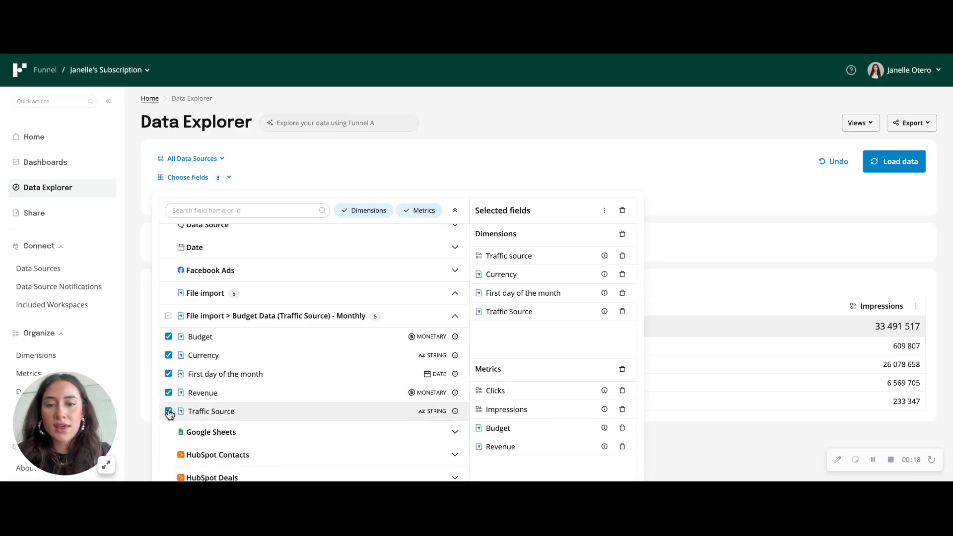
- Remove the custom Traffic source dimension and the Clicks and Impressions metrics from the selected fields
click(622, 255)
click(621, 390)
click(622, 392)
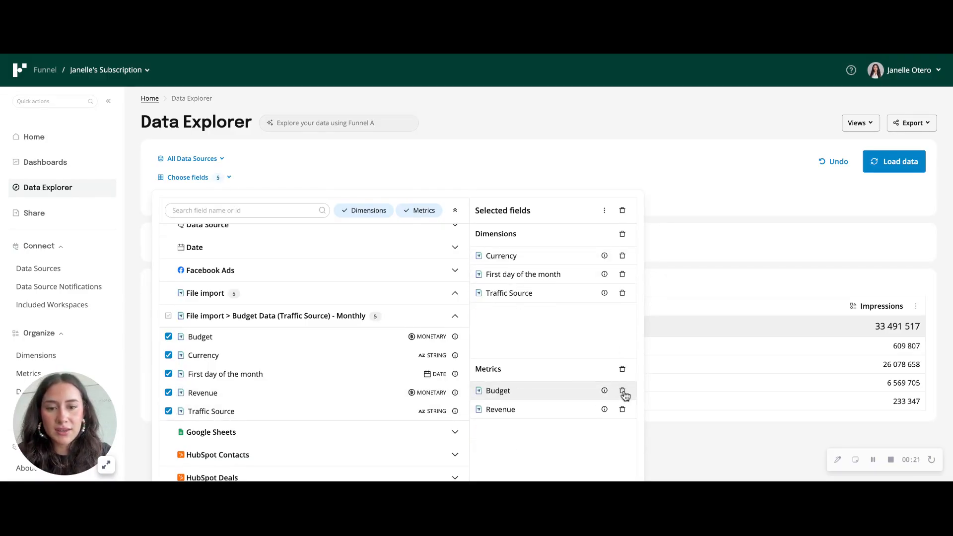
- Move the Currency dimension below Traffic Source in the selected fields, and load the data
drag(529, 280, 525, 302)
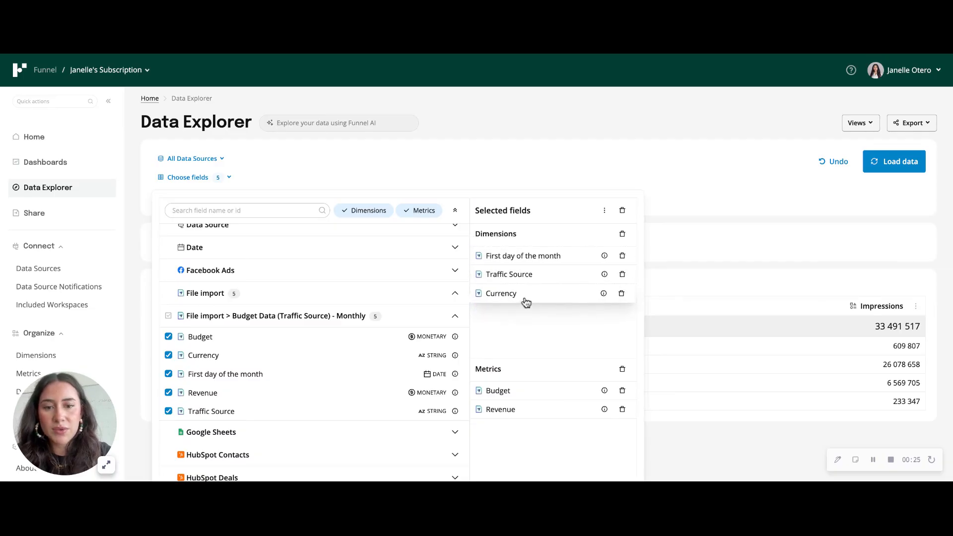
click(882, 164)
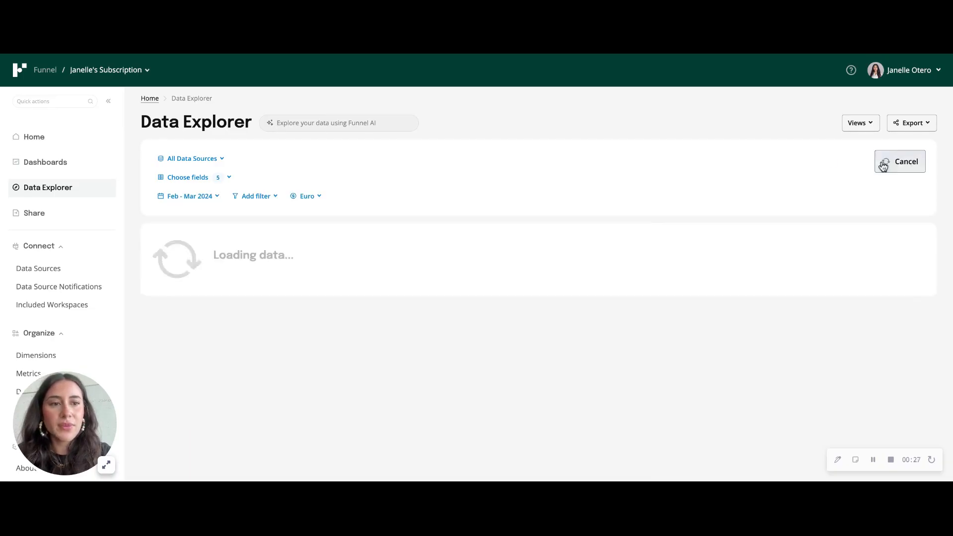